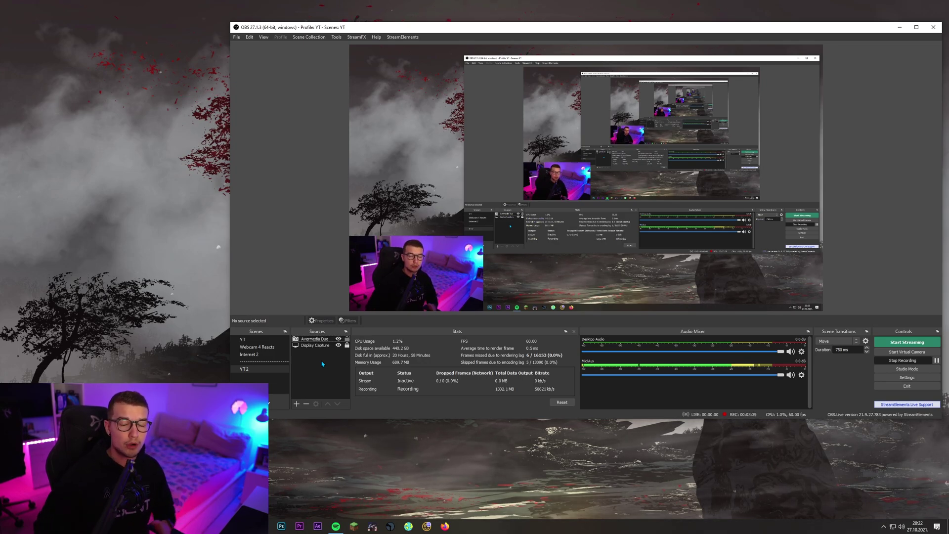
Copy the Avermedia Duo webcam source and paste a duplicate into the Sources list.
right_click(313, 339)
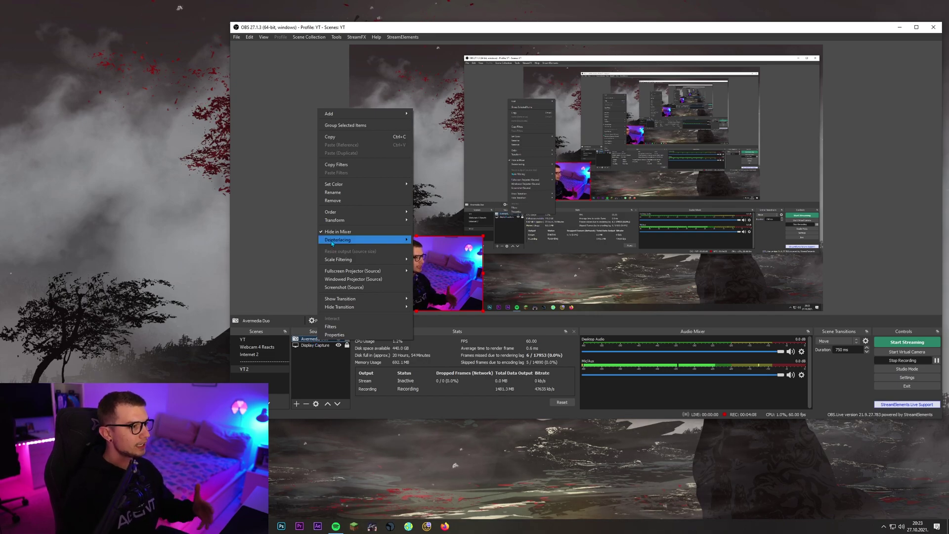
left_click(347, 138)
key("ctrl+v")
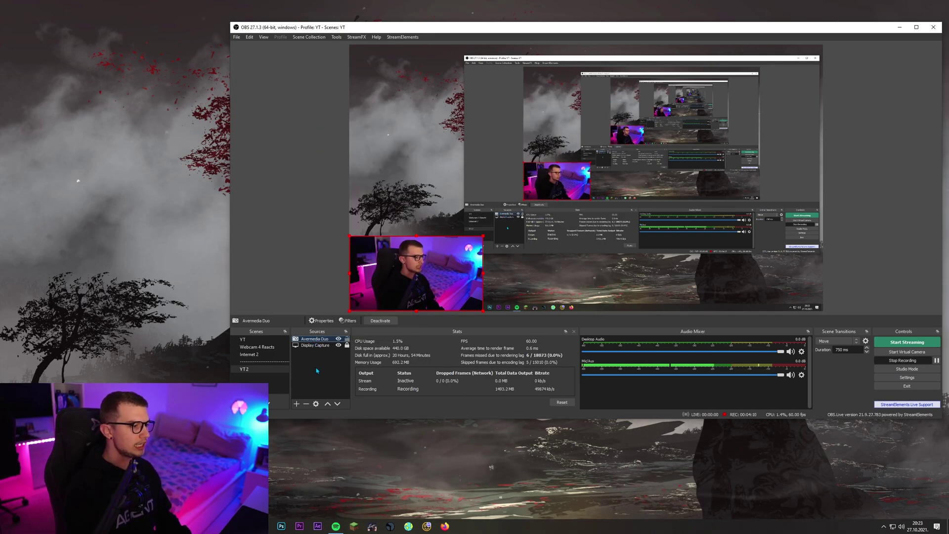
Toggle the top copy's visibility off and on, then lock the lower Avermedia Duo copy.
left_click(339, 339)
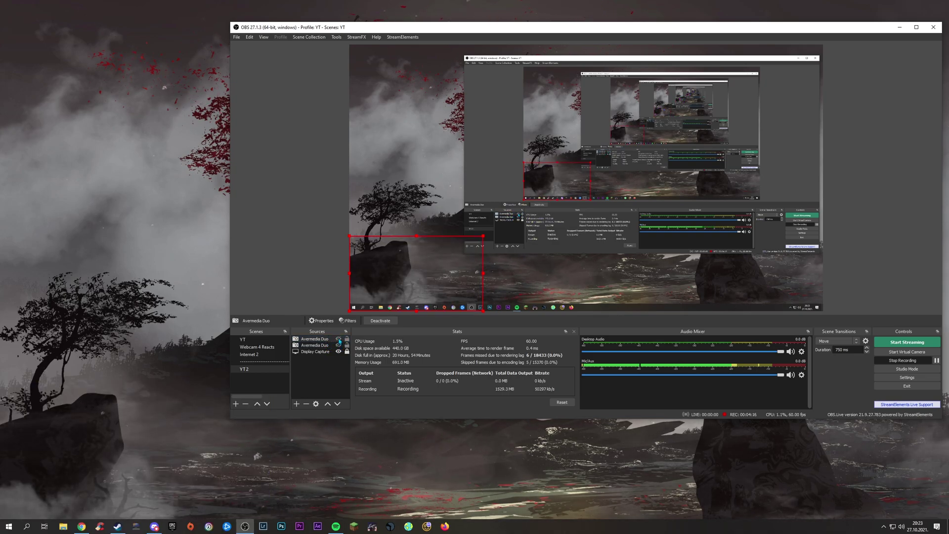
left_click(339, 339)
left_click(315, 345)
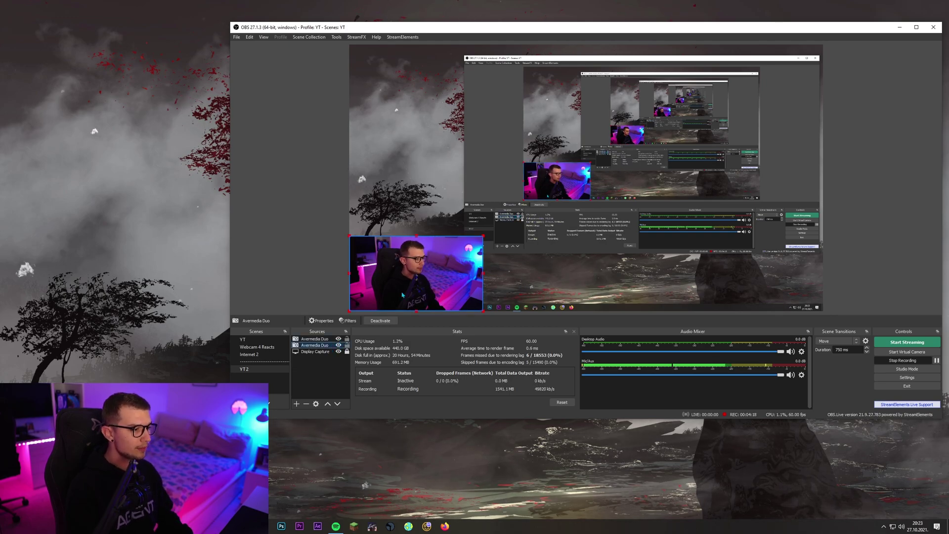
left_click(347, 345)
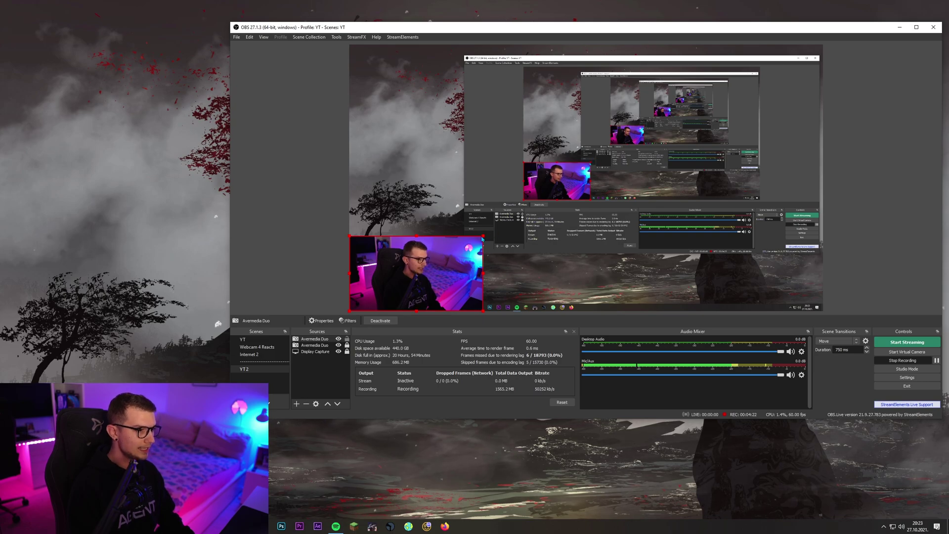
Shrink the top webcam copy to a small inset and reselect it.
mouse_move(482, 236)
left_mouse_down()
mouse_move(408, 278)
mouse_move(458, 268)
mouse_move(479, 238)
left_mouse_up()
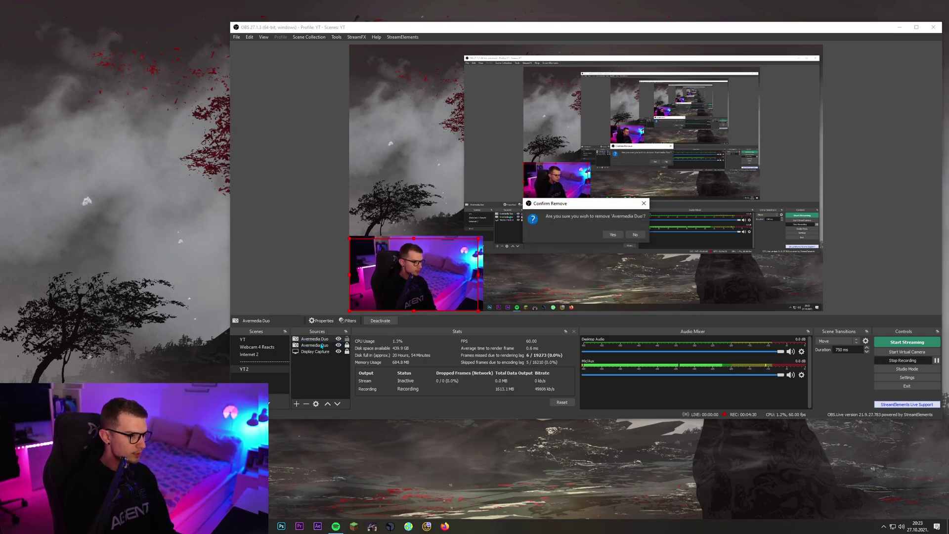
left_click(518, 282)
left_click(449, 289)
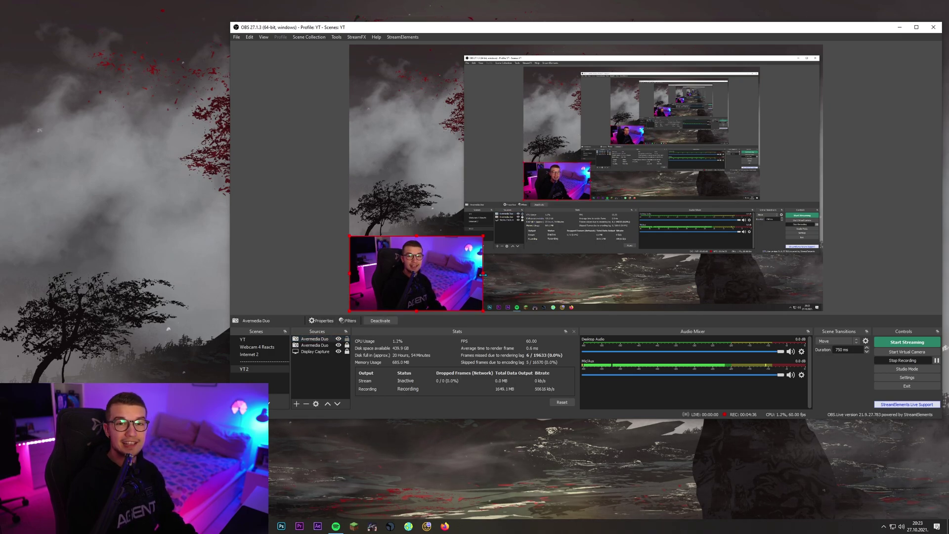
Alt-crop the left side of the top webcam copy, enlarge it, and snap it bottom-left.
key("alt")
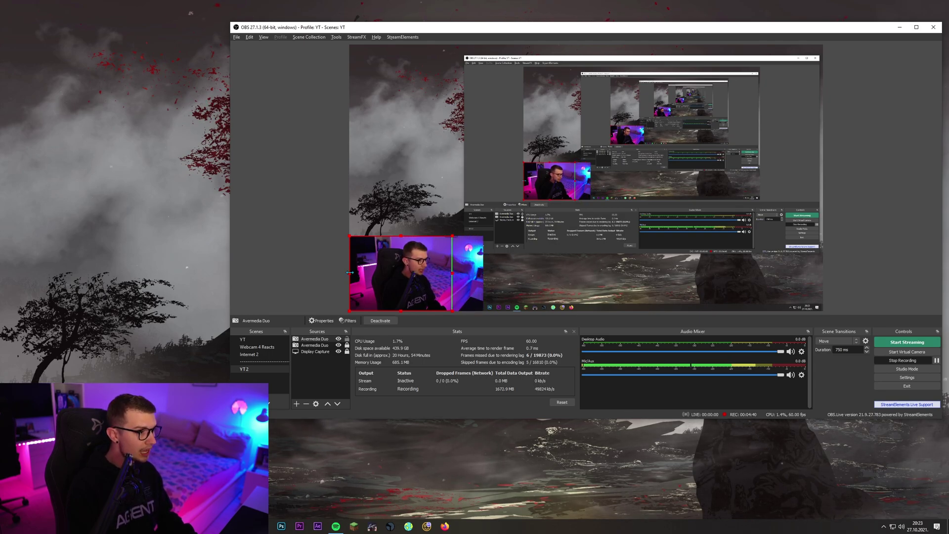
left_click_drag(353, 272, 378, 272)
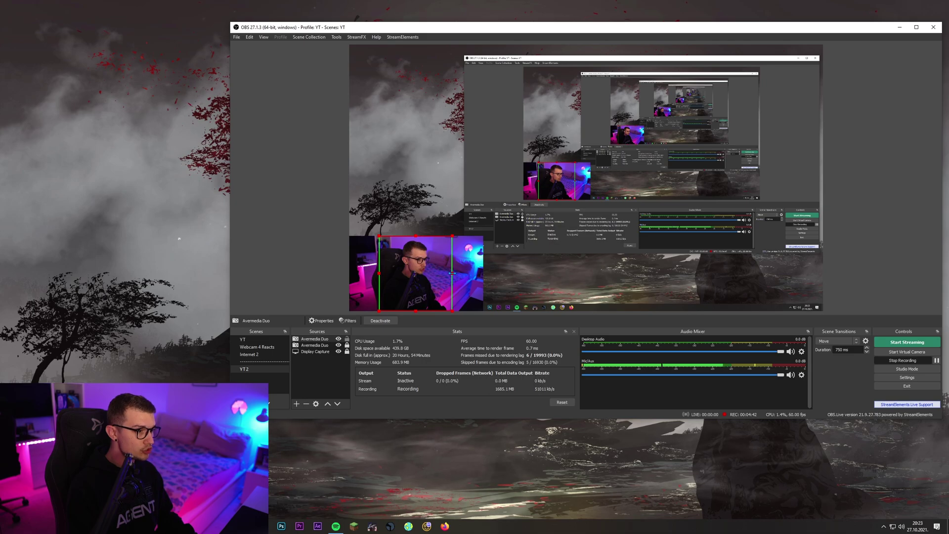
left_click_drag(453, 237, 428, 243)
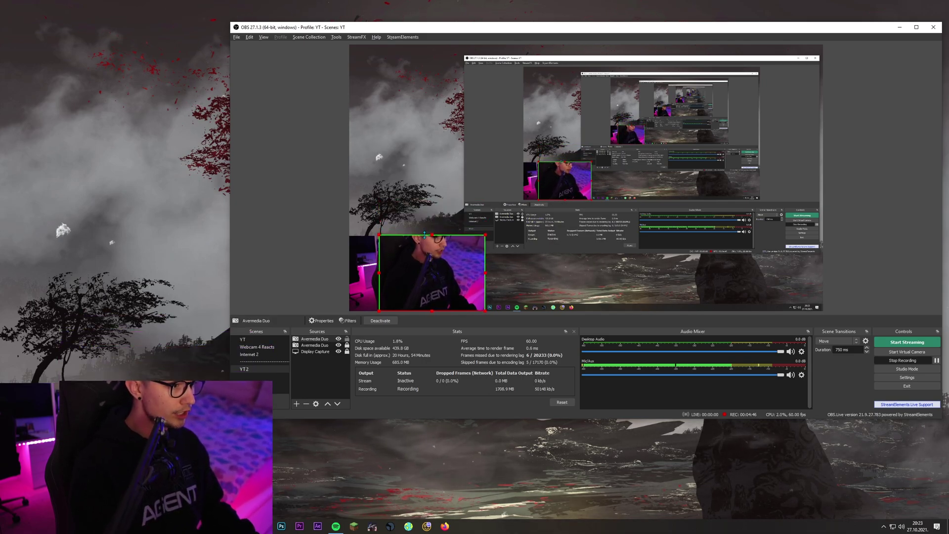
key("ctrl+z")
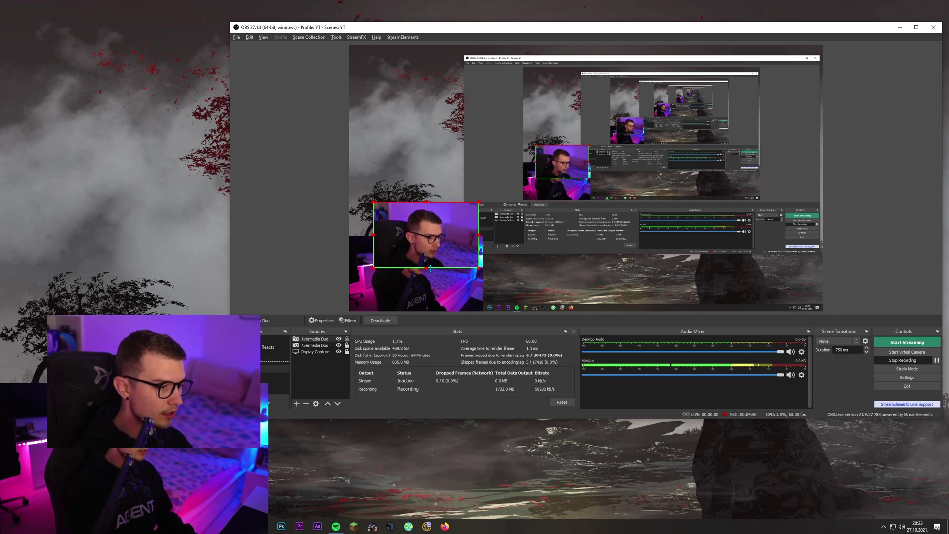
left_click_drag(443, 242, 421, 276)
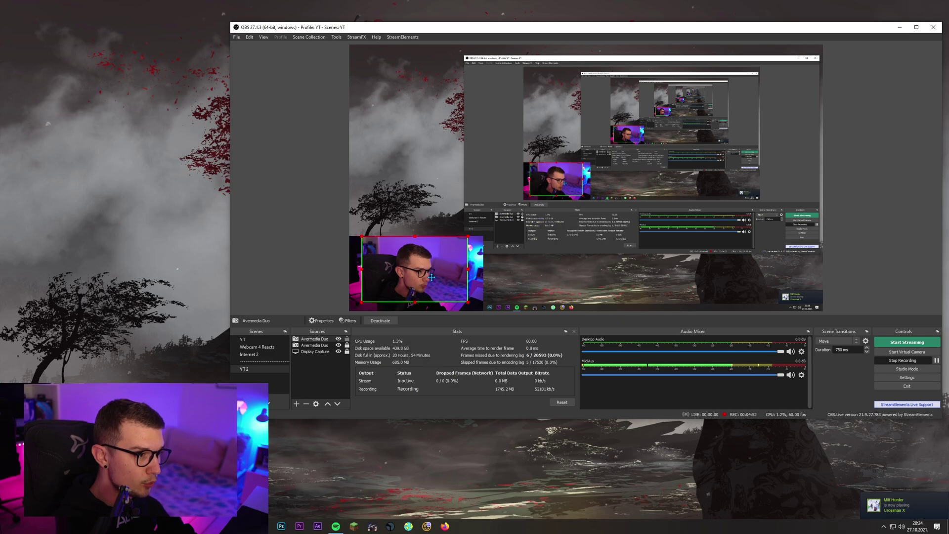
left_click(531, 276)
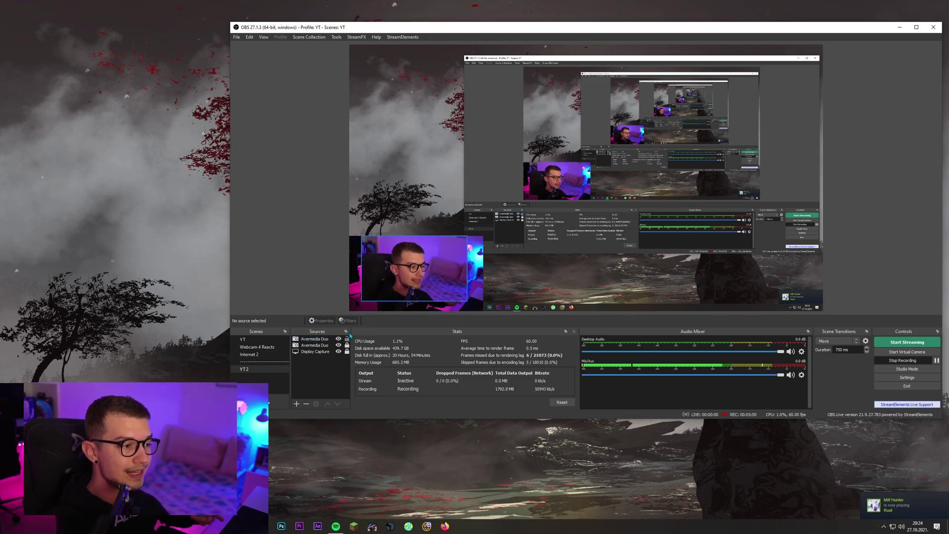
Select the close-up webcam and toggle its visibility to compare it with the wide shot.
left_click(479, 308)
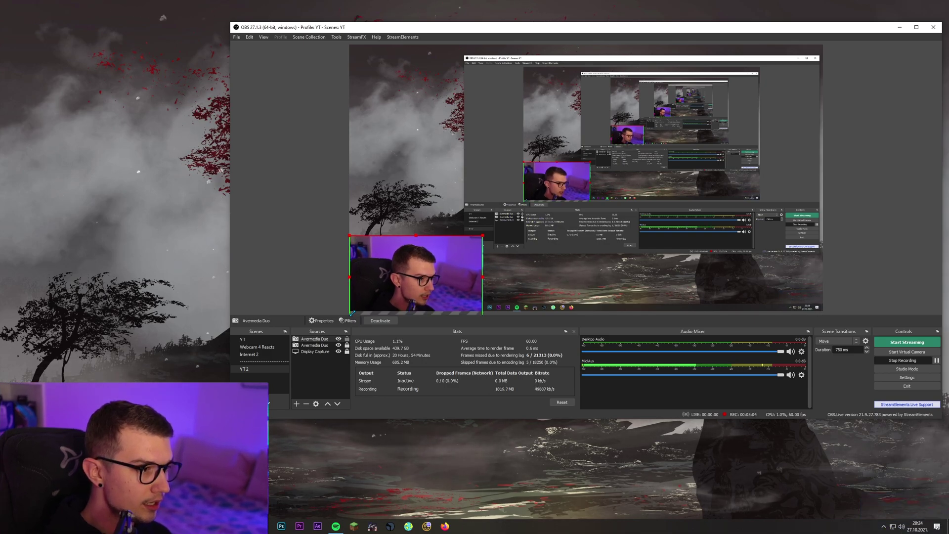
left_click(403, 228)
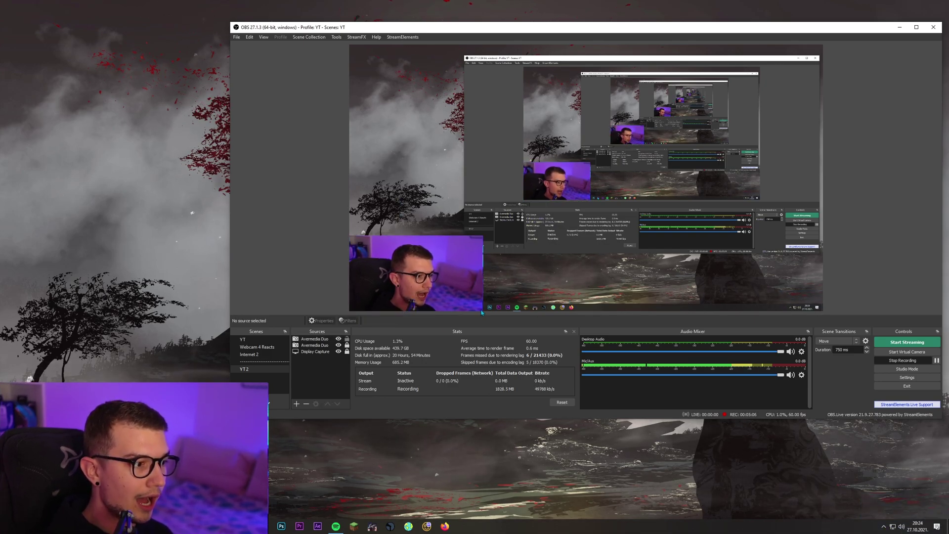
left_click(364, 243)
left_click(338, 340)
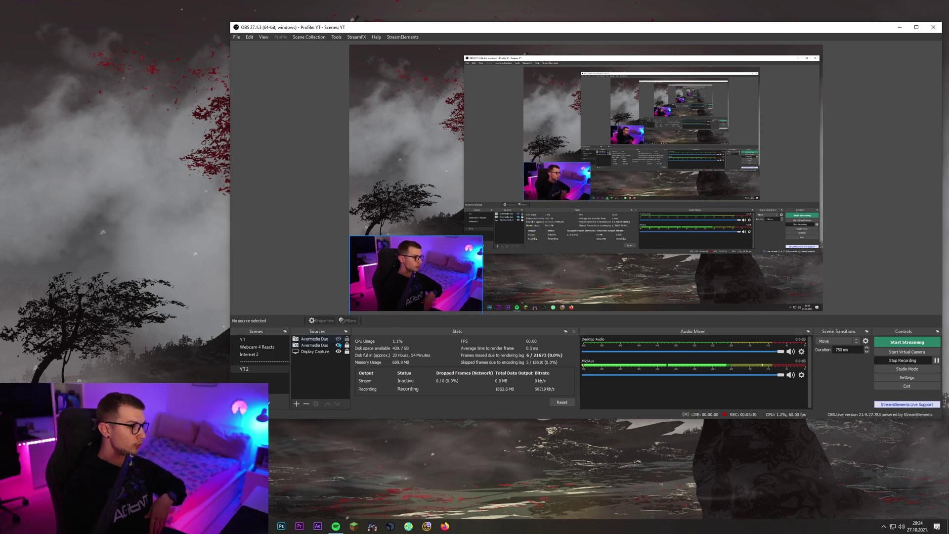
left_click(339, 339)
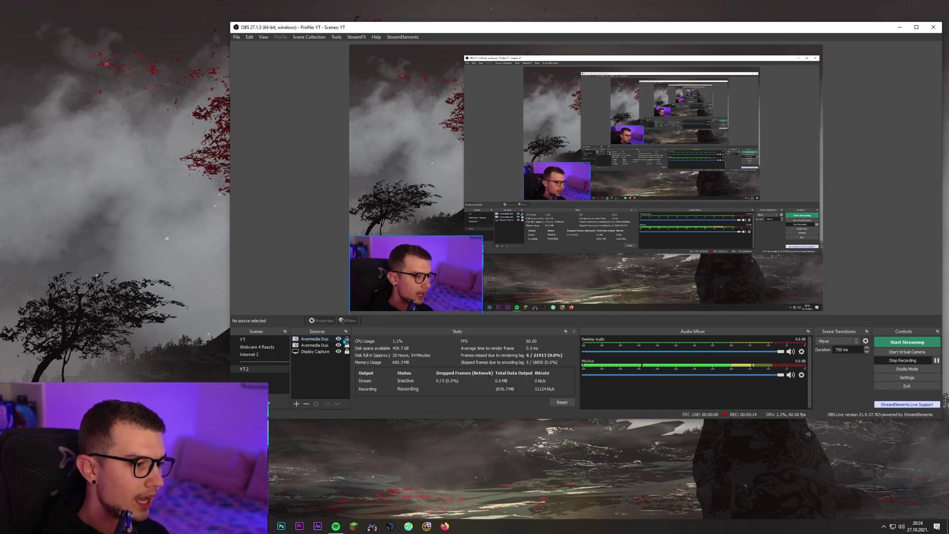
left_click(339, 340)
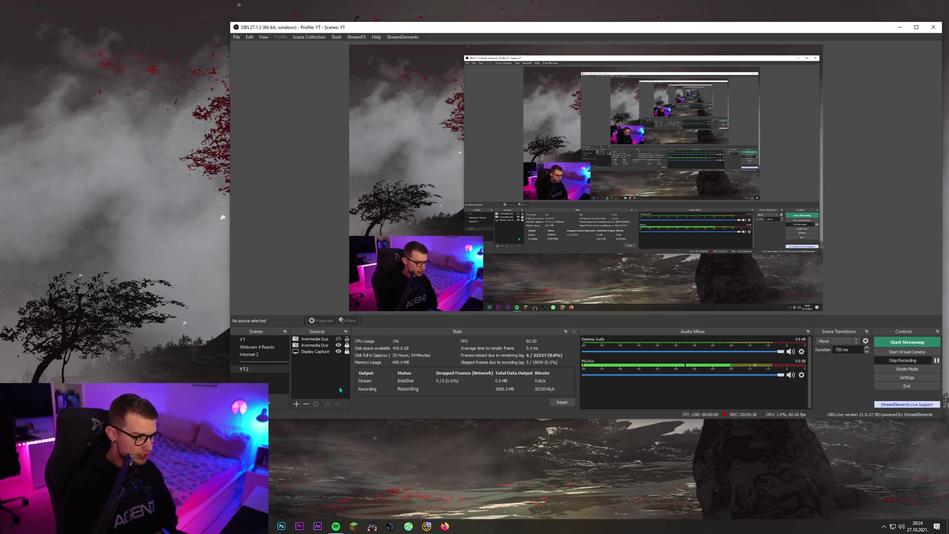
Hide the zoomed-in Avermedia Duo copy from the Sources list and deselect everything.
left_click(315, 352)
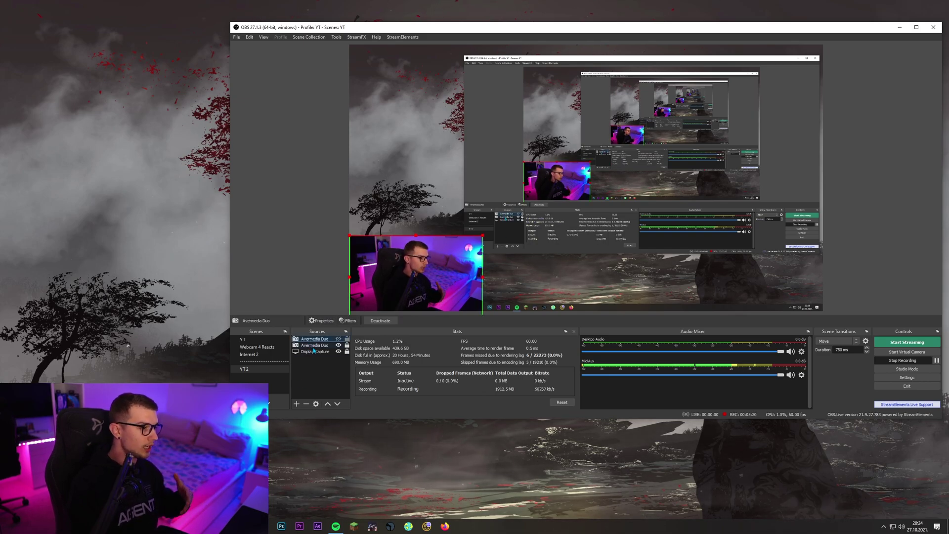
left_click(318, 370)
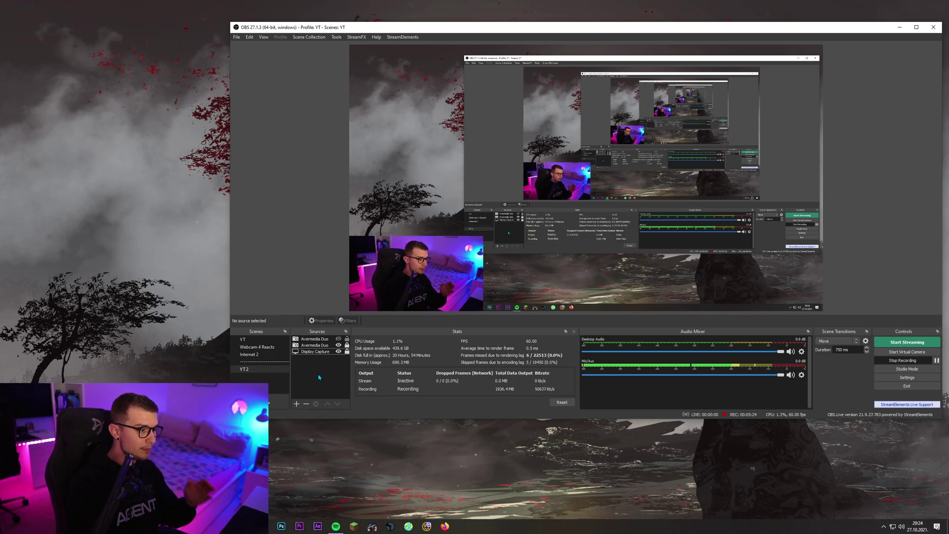
left_click(324, 339)
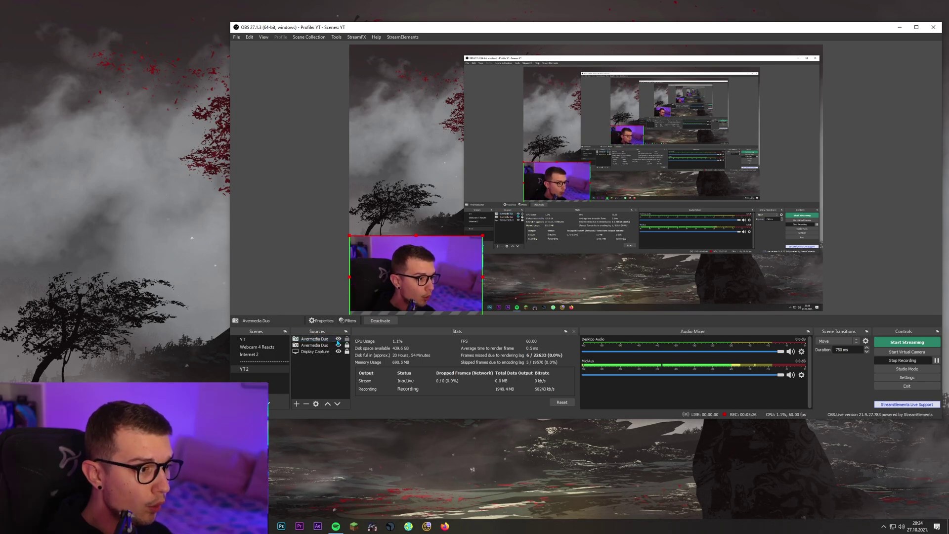
left_click(338, 340)
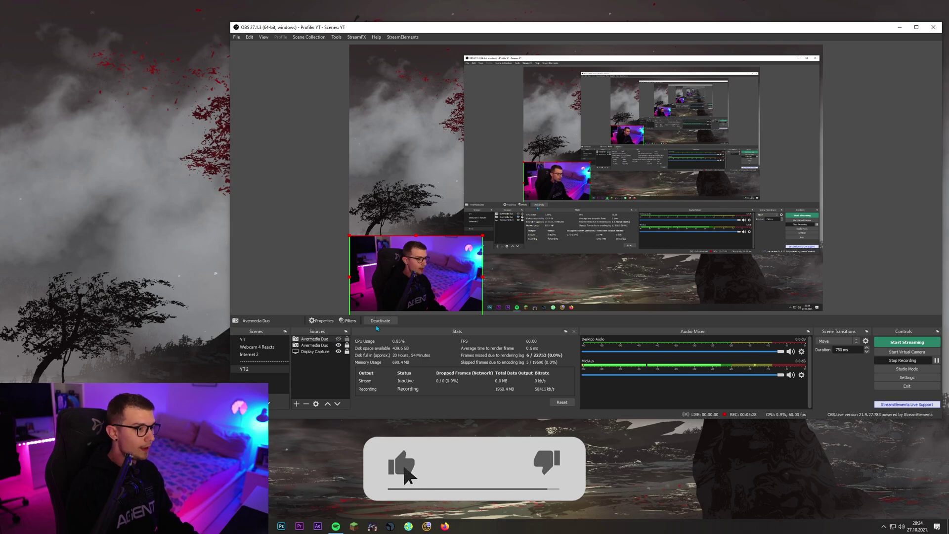
left_click(321, 380)
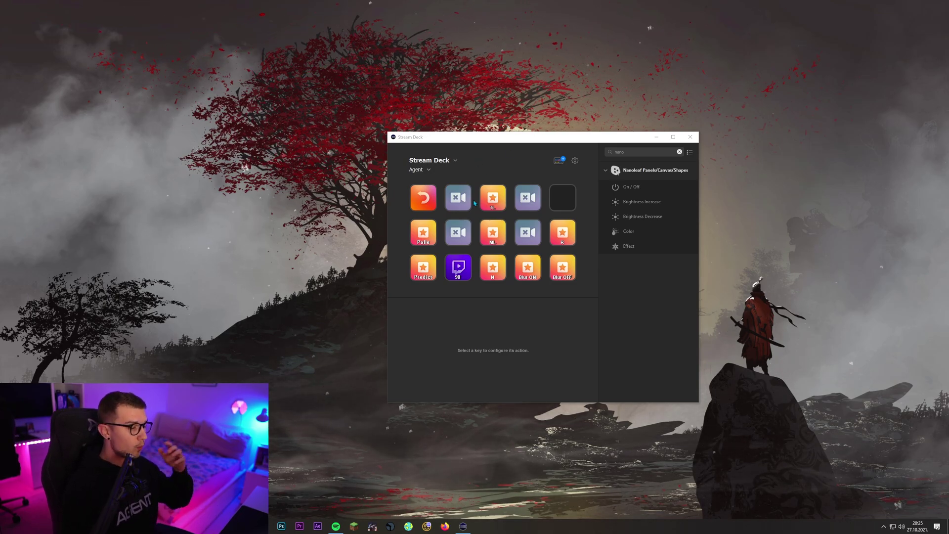
Select the top-row OBS Source key and replace the action search text with 'source'.
left_click(458, 205)
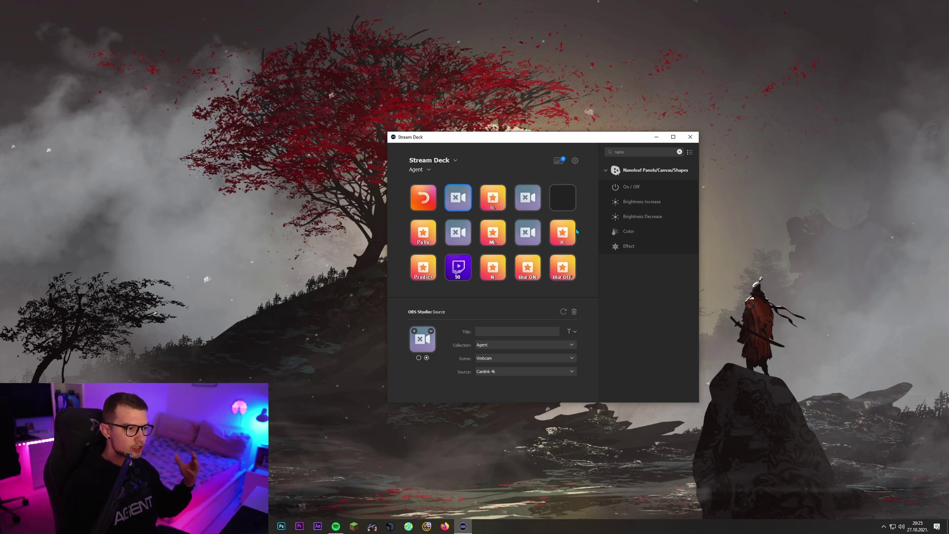
double_click(637, 152)
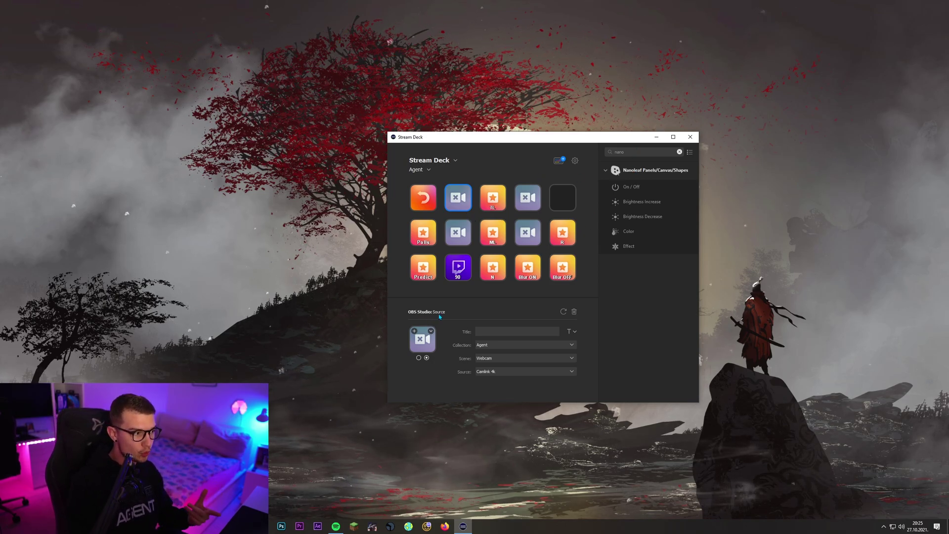
type("source")
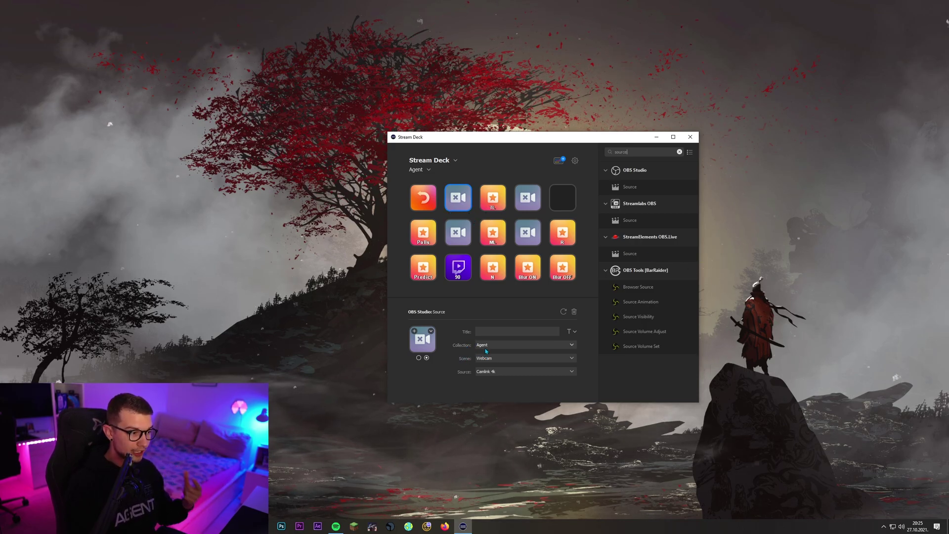
Keep the Agent collection, review the key's sources and states, then select the second-row key.
left_click(486, 347)
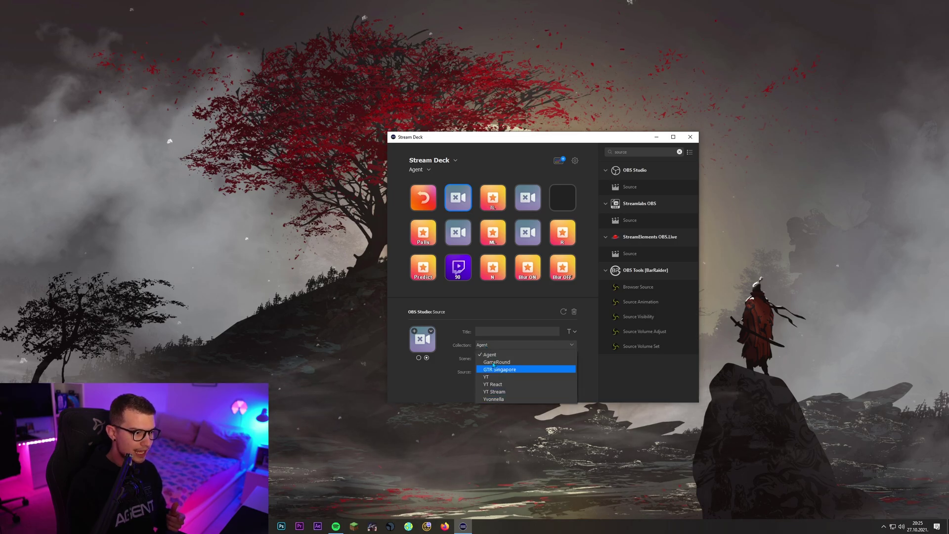
left_click(490, 354)
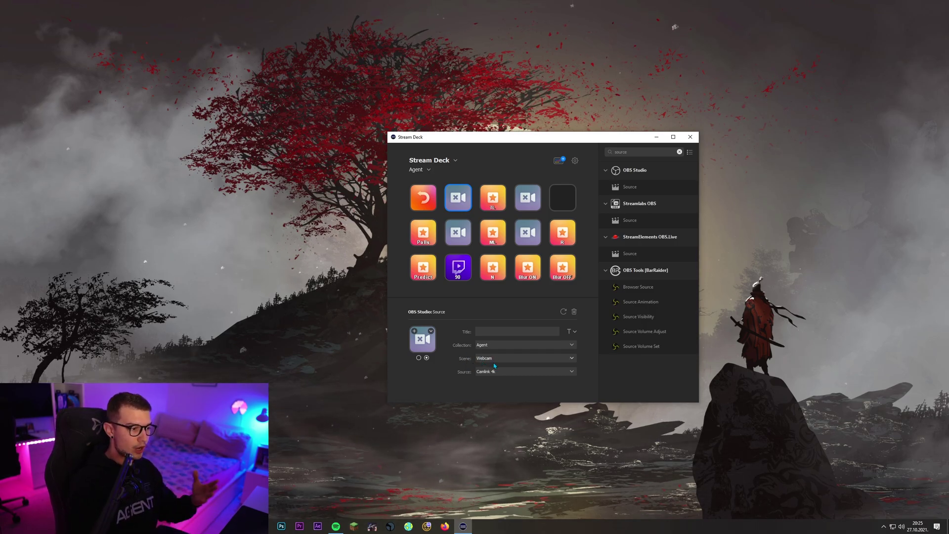
left_click(515, 371)
left_click(494, 434)
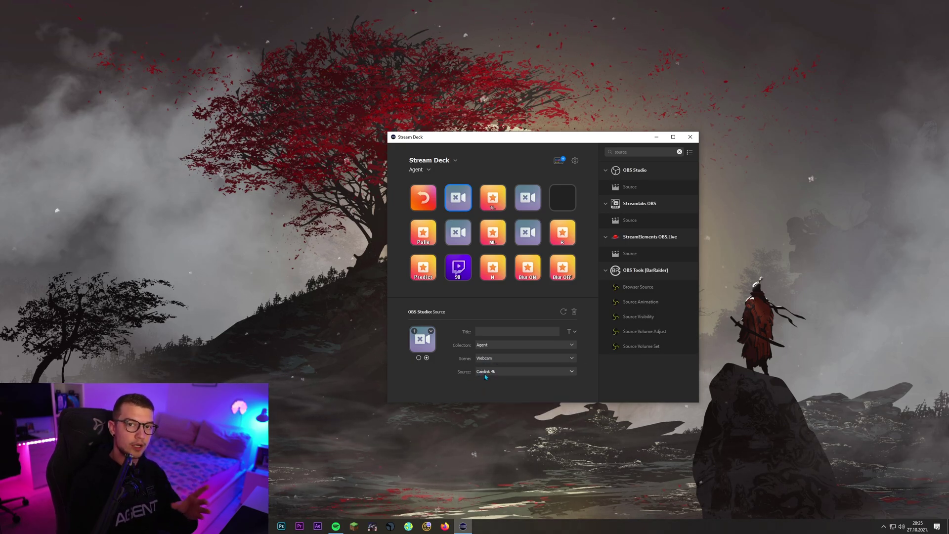
left_click(485, 377)
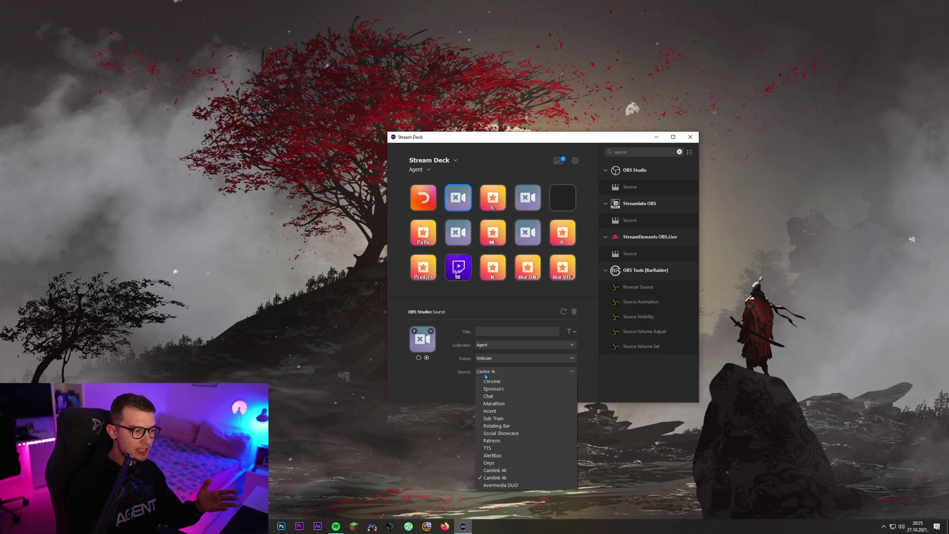
left_click(465, 423)
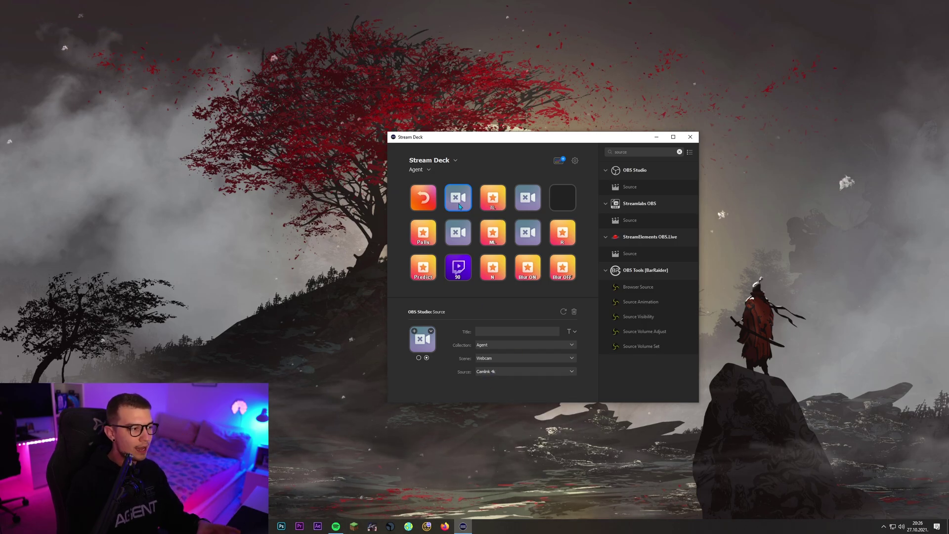
left_click(419, 357)
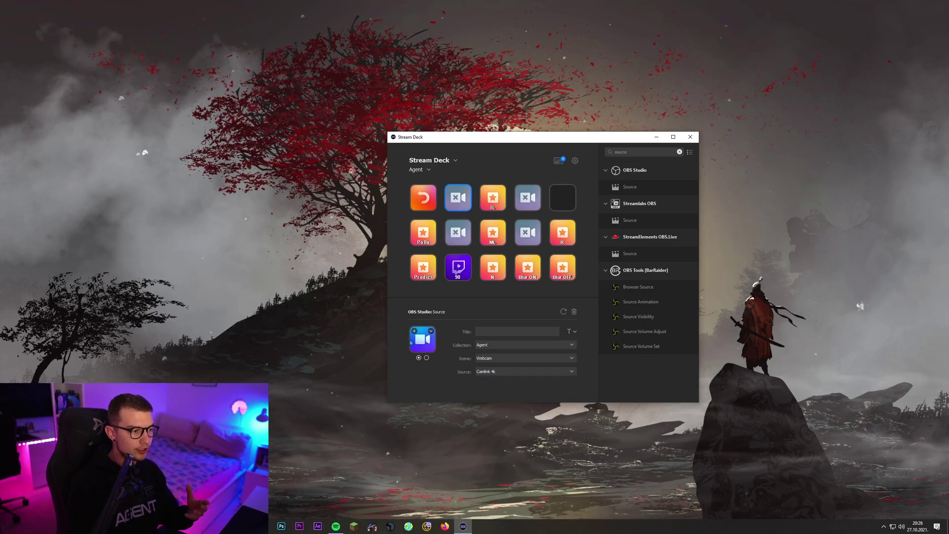
left_click(426, 358)
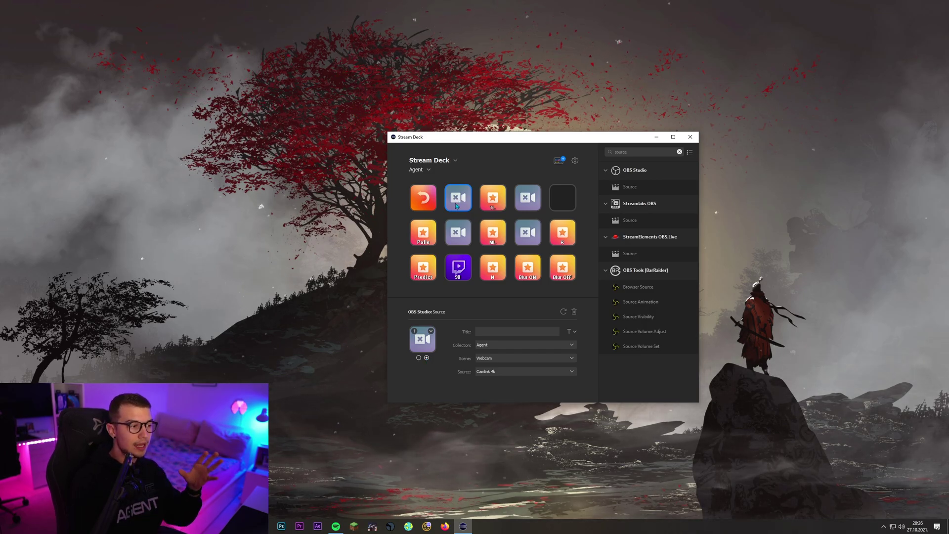
left_click(463, 232)
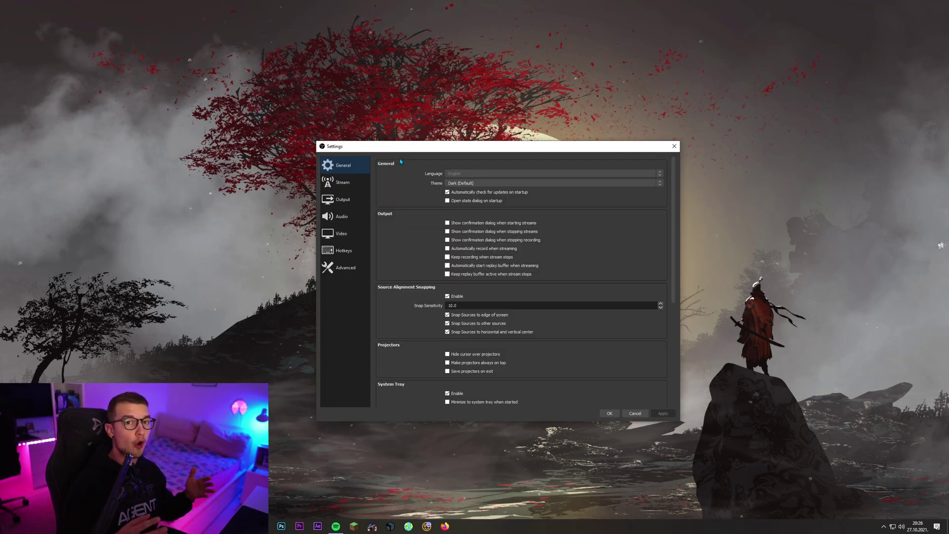
Open the Hotkeys settings and scroll to the YT 2 Avermedia Duo Show/Hide entries.
left_click(344, 250)
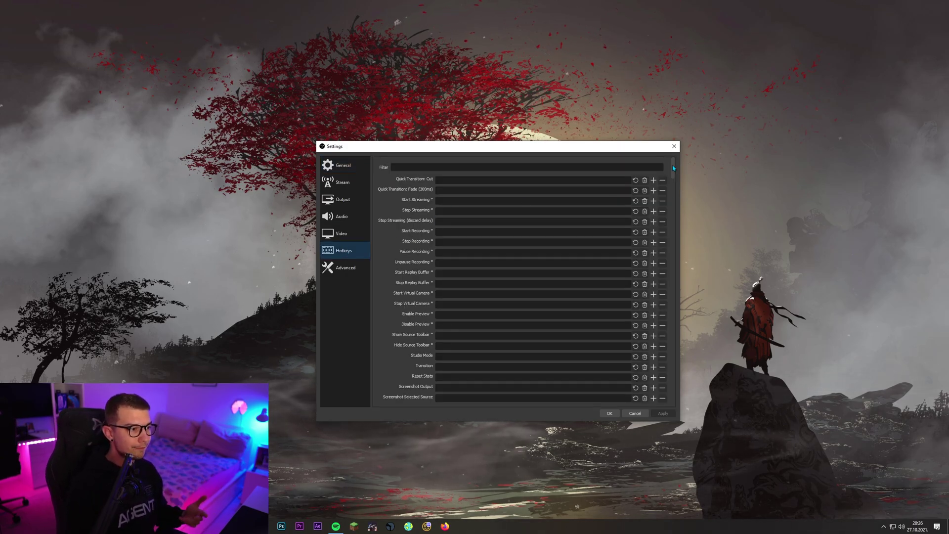
scroll(675, 183, "down", 3)
left_click_drag(675, 177, 672, 215)
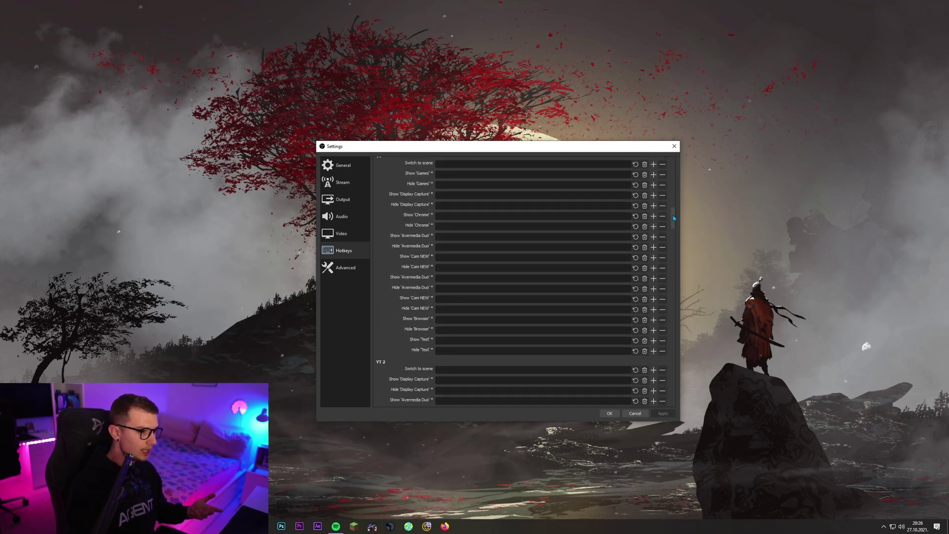
scroll(673, 216, "down", 5)
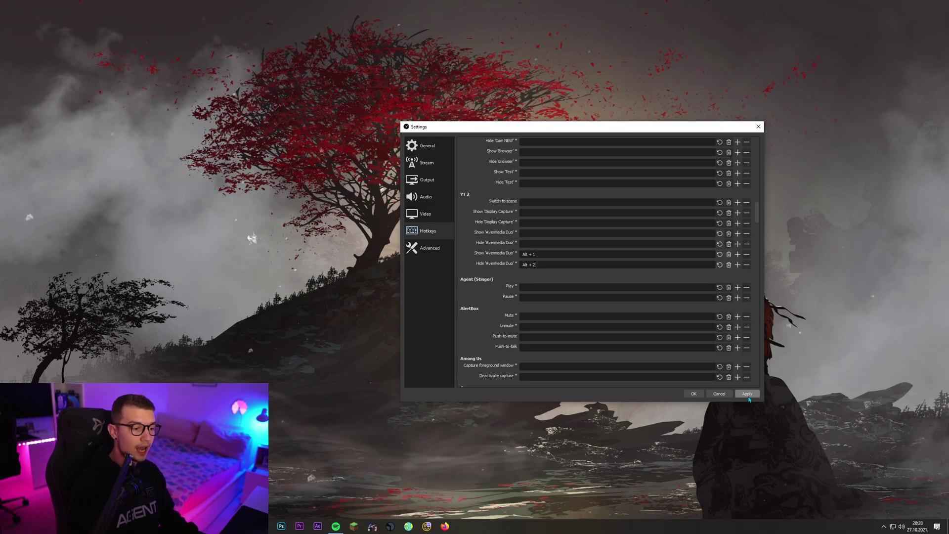
Apply the Alt+1/Alt+2 Avermedia Duo hotkeys and close Settings with OK.
left_click(694, 394)
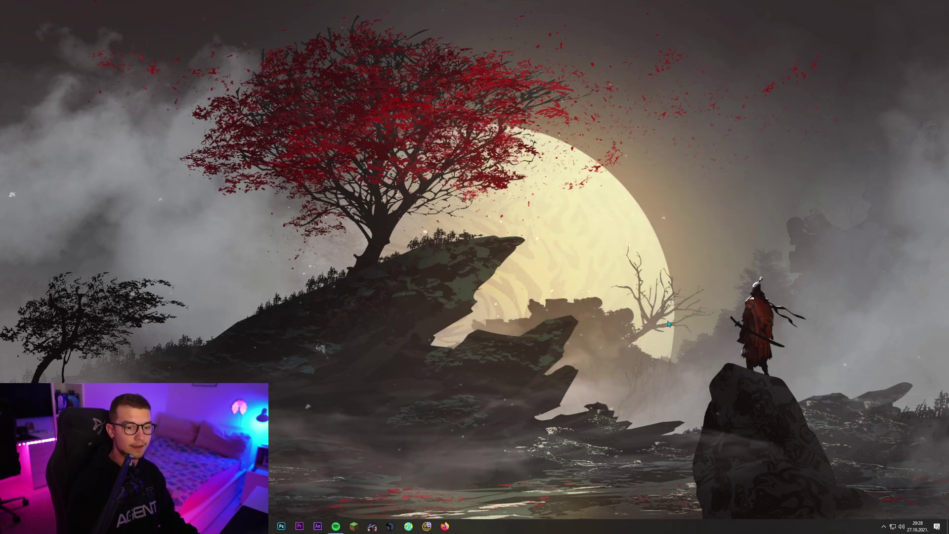